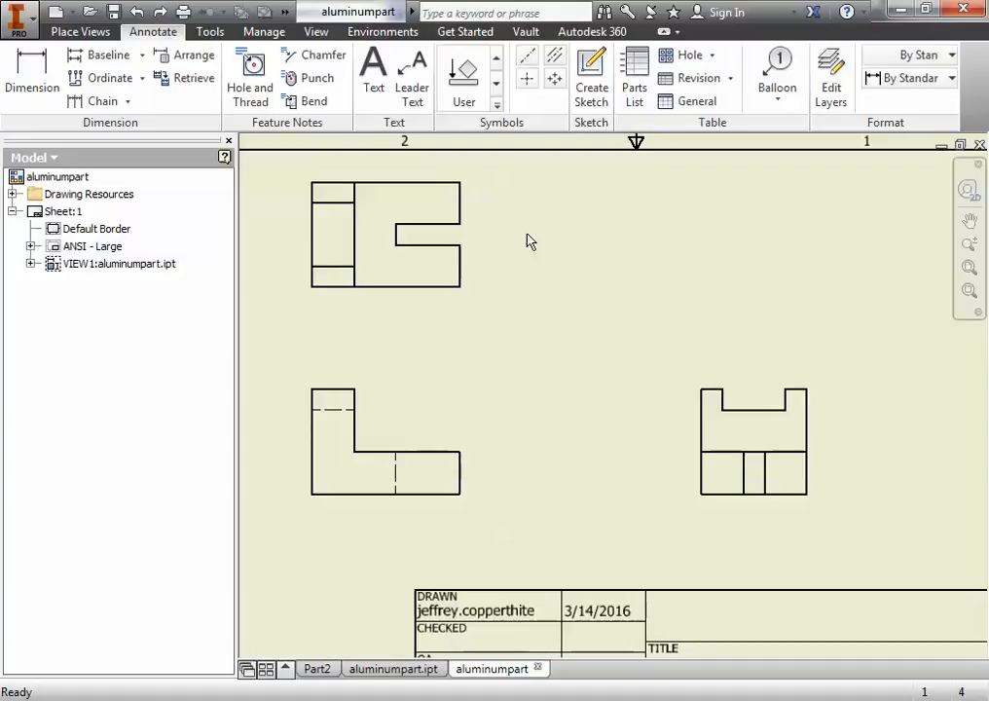
Step: Dimension the overall height of the front view beside its tall vertical edge, keeping the default dimension text
left_click(12, 73)
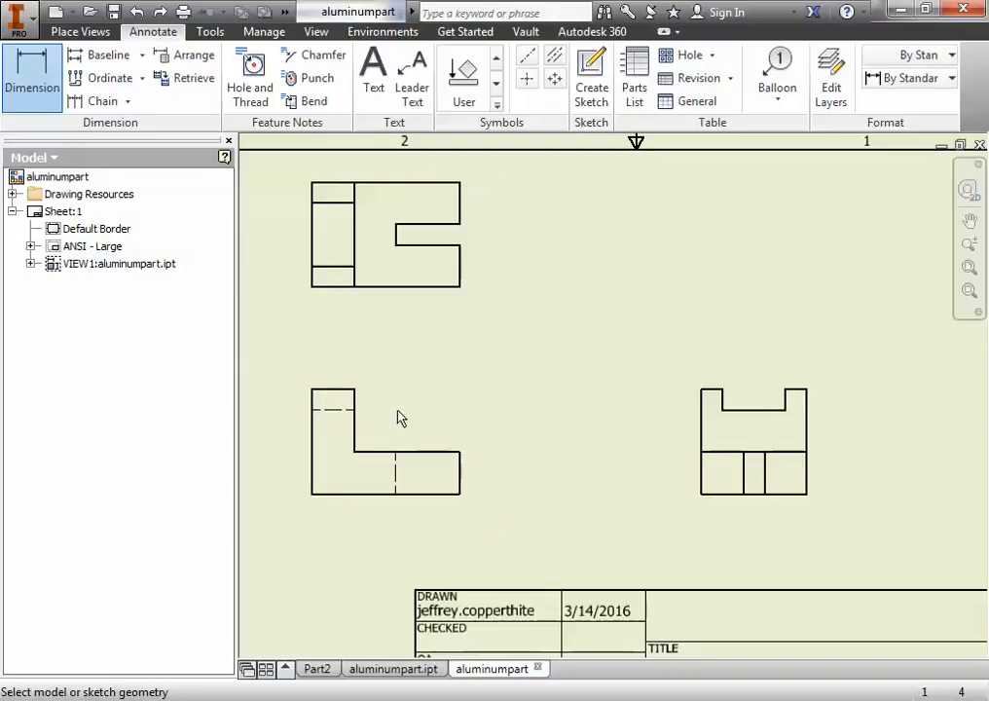
left_click(313, 479)
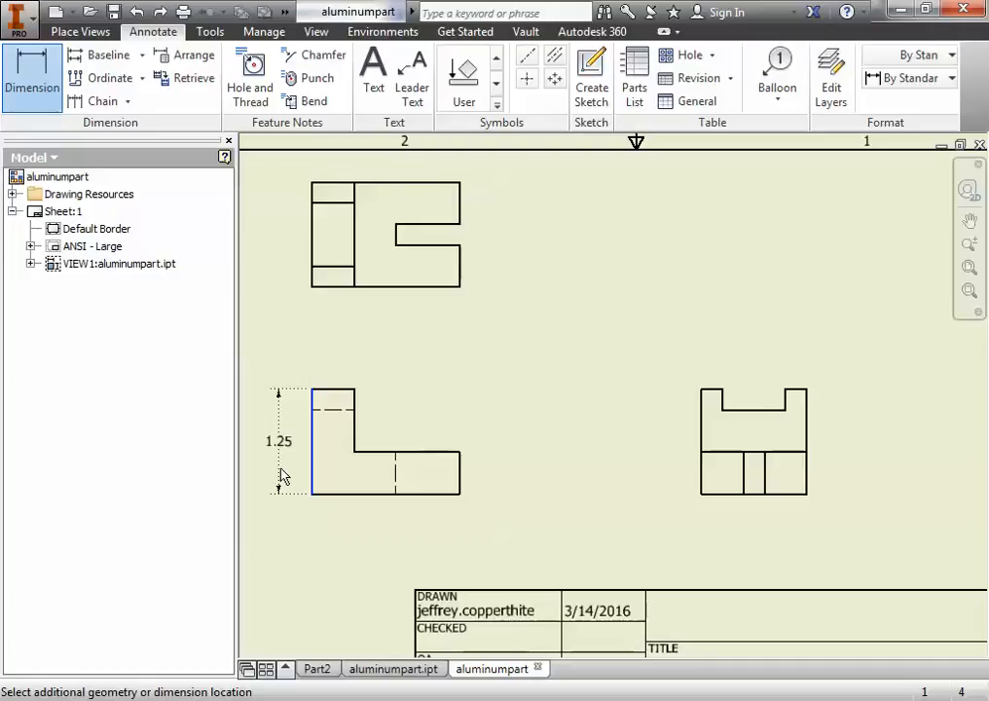
left_click(283, 476)
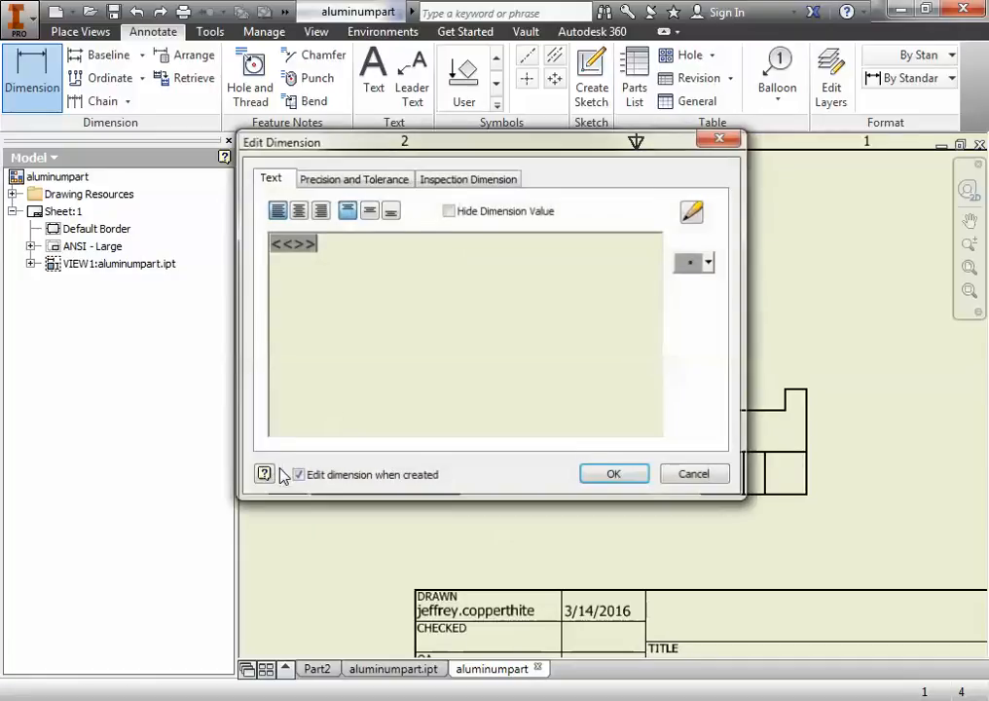
left_click_drag(538, 149, 747, 164)
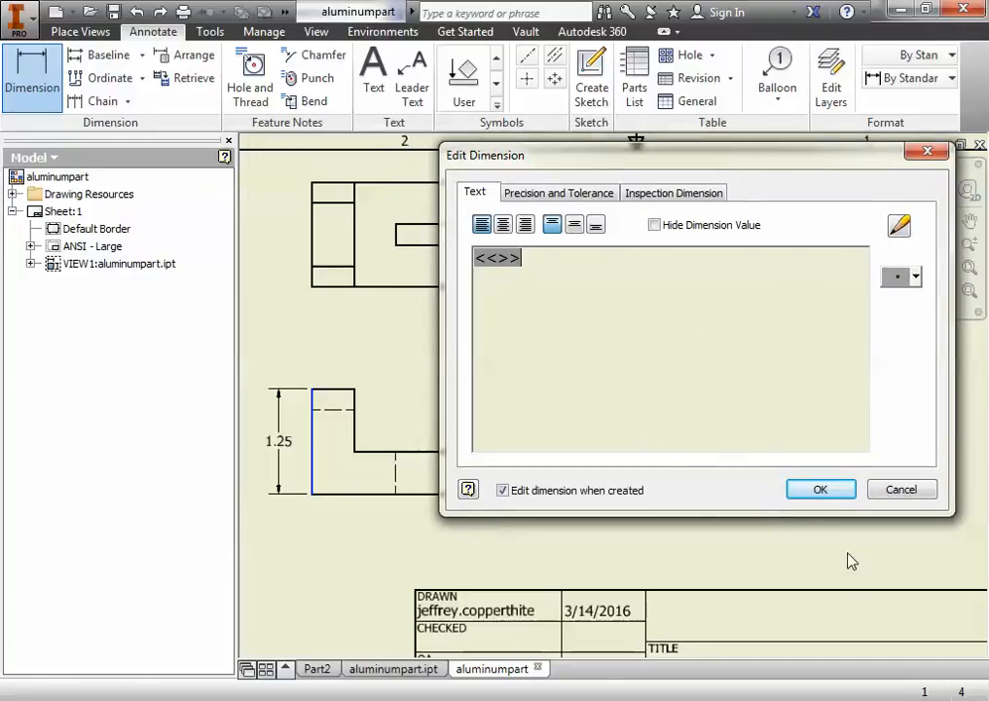
left_click(821, 489)
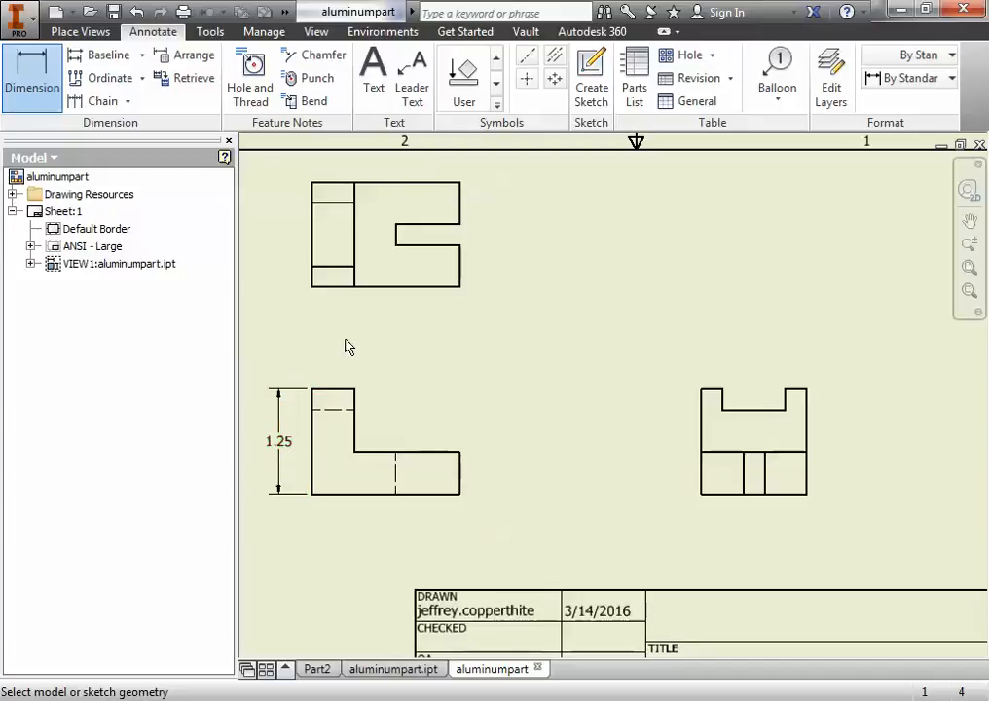
key("Escape")
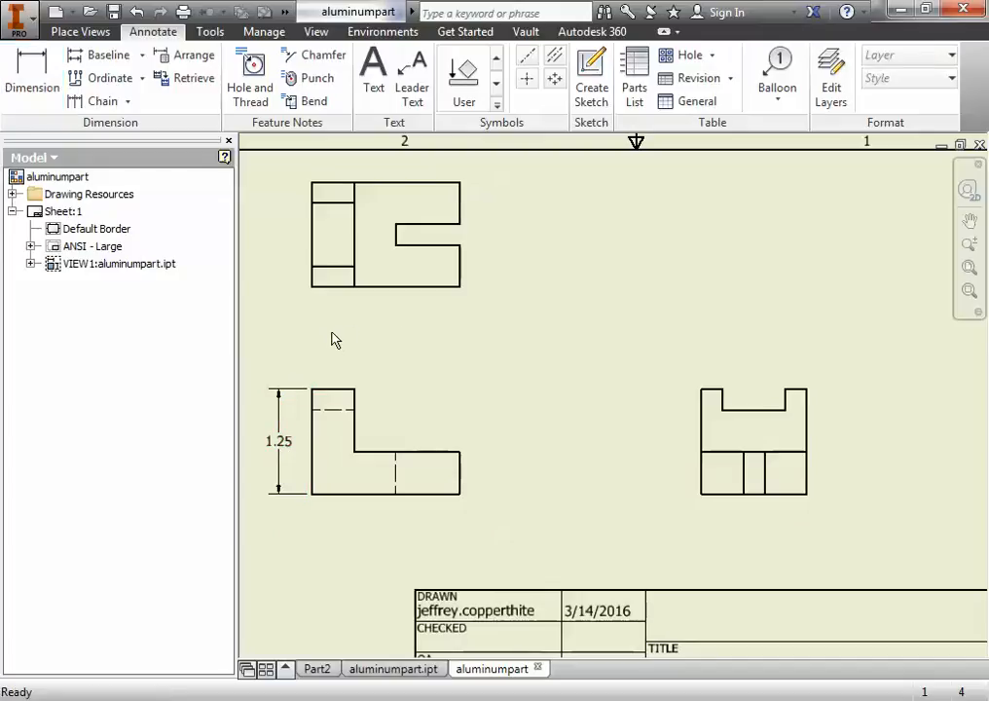
Step: Create a new dimension style named Aligned from the front view's height dimension
left_click(285, 448)
right_click(284, 448)
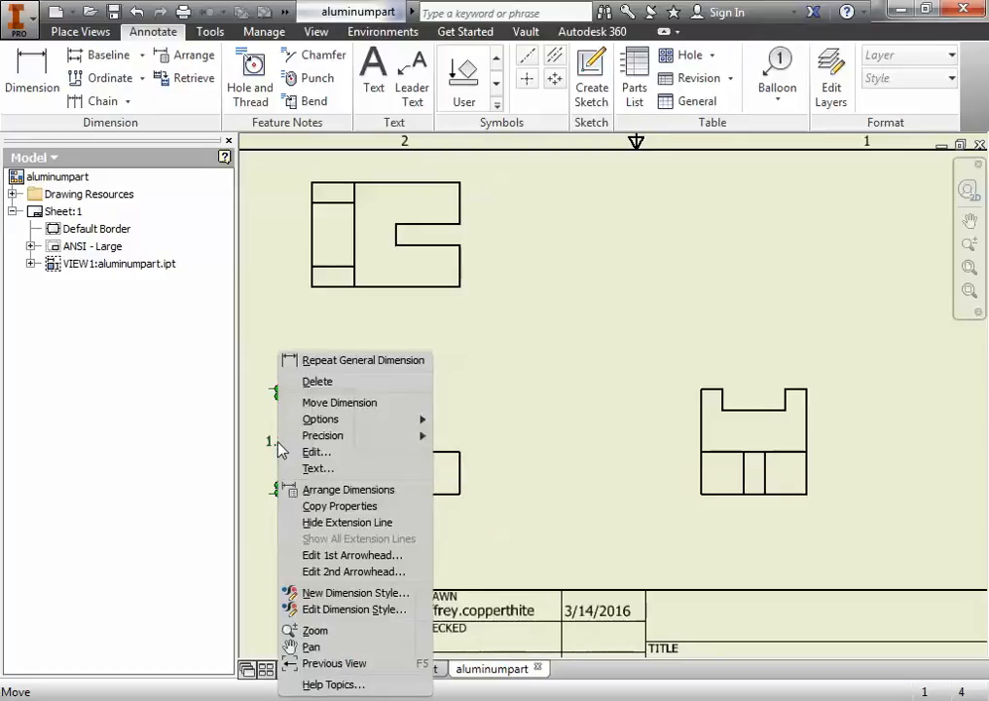
left_click(347, 594)
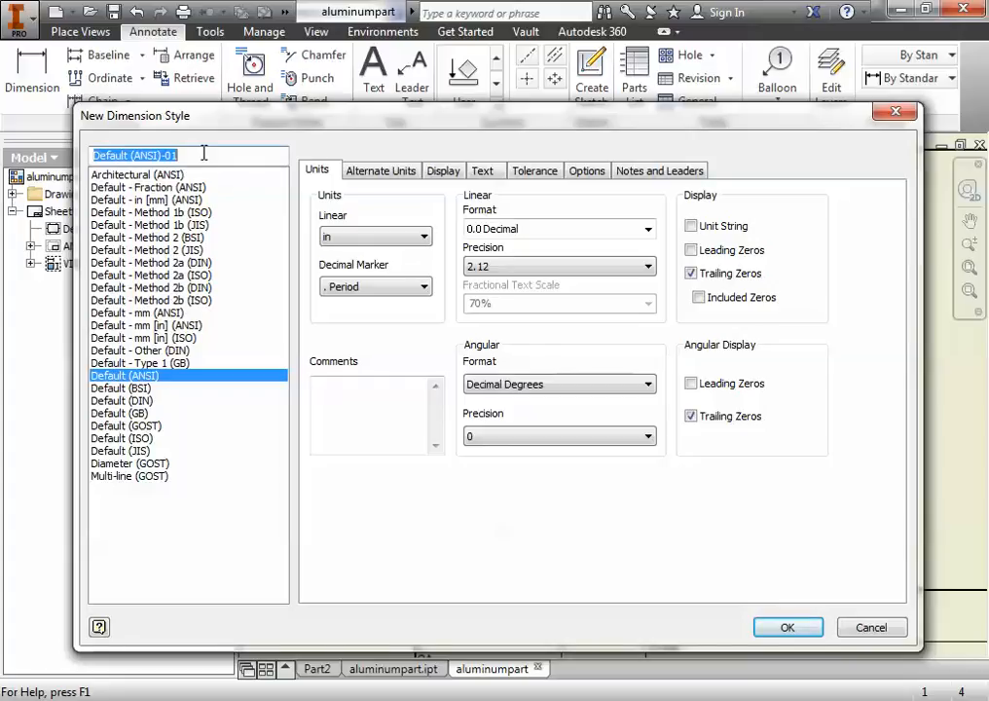
type("Aligned")
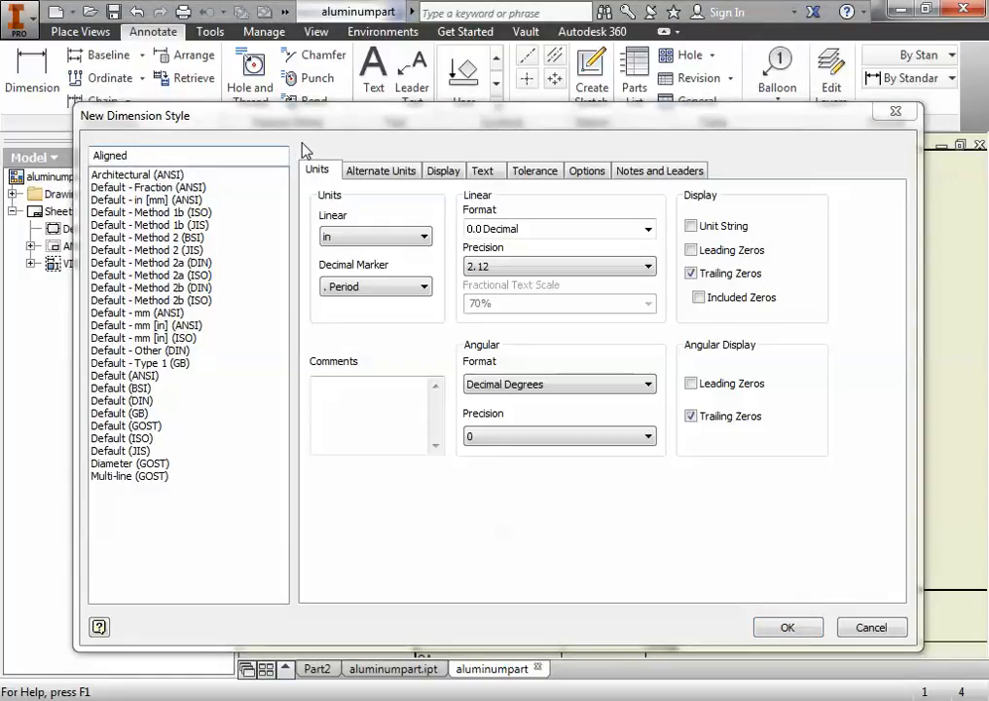
left_click(637, 111)
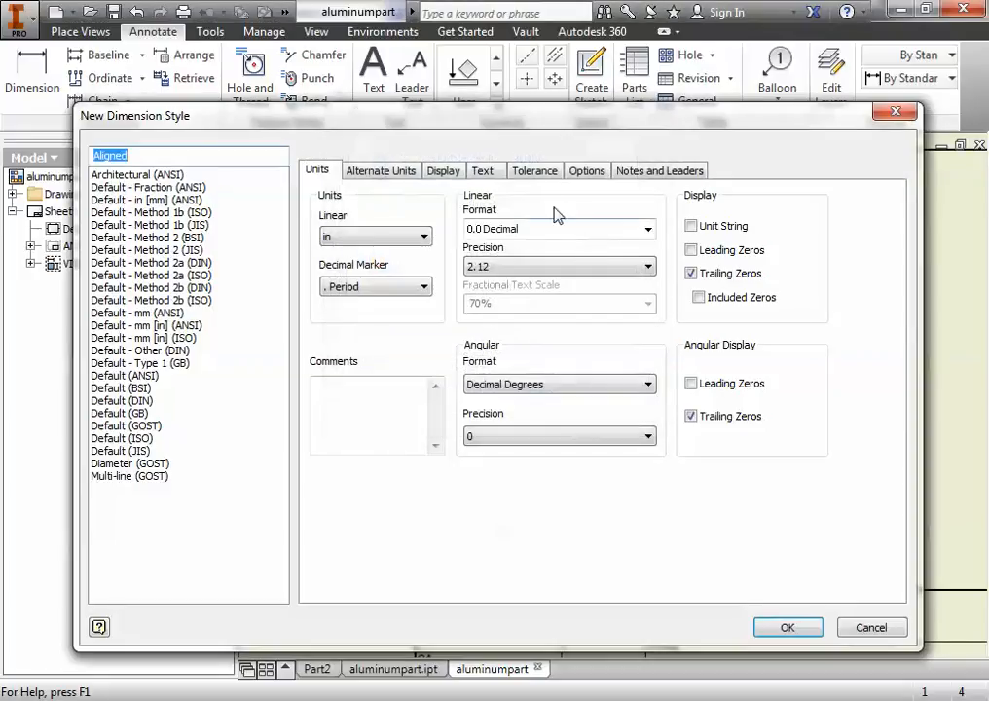
Step: Set the style's vertical linear text orientation to inline-aligned, rotated along the dimension line, and save the style
left_click(492, 175)
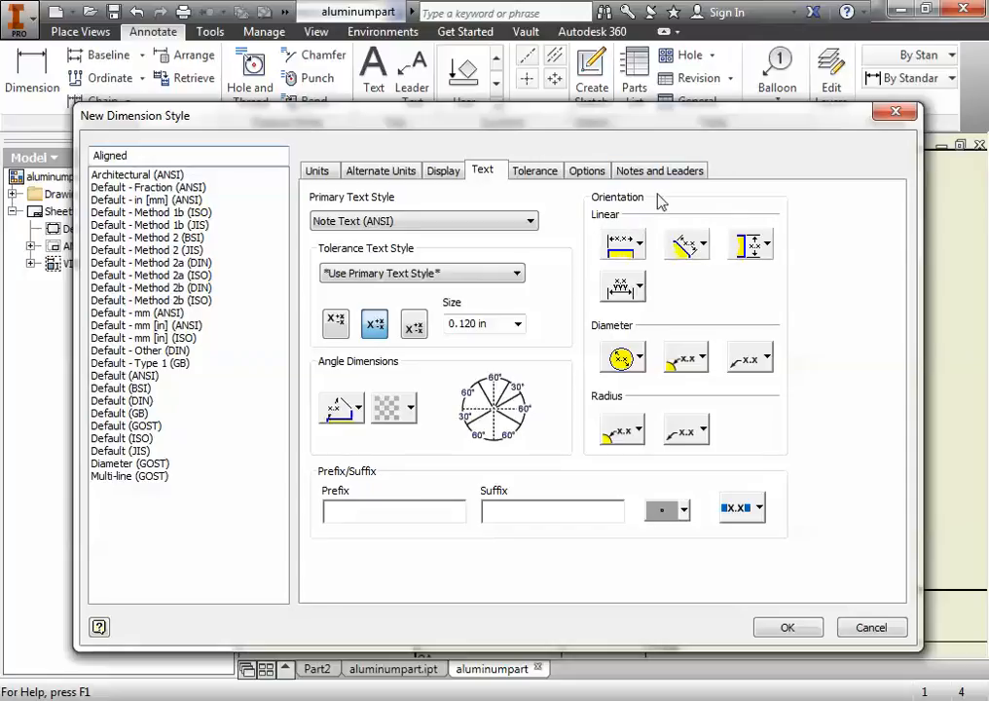
left_click(768, 245)
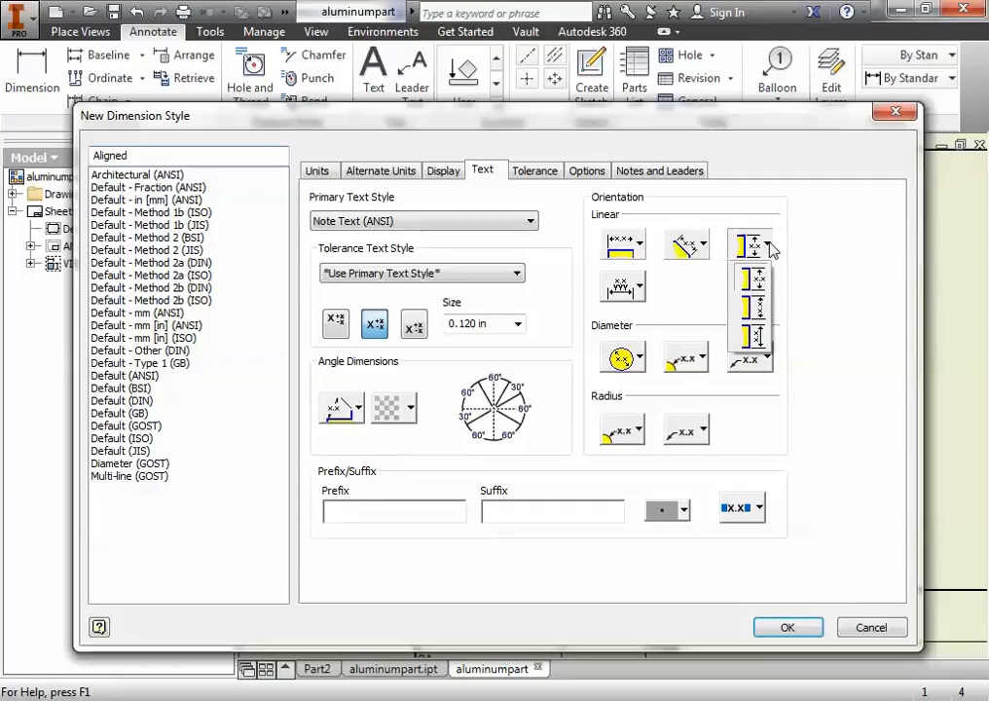
left_click(766, 309)
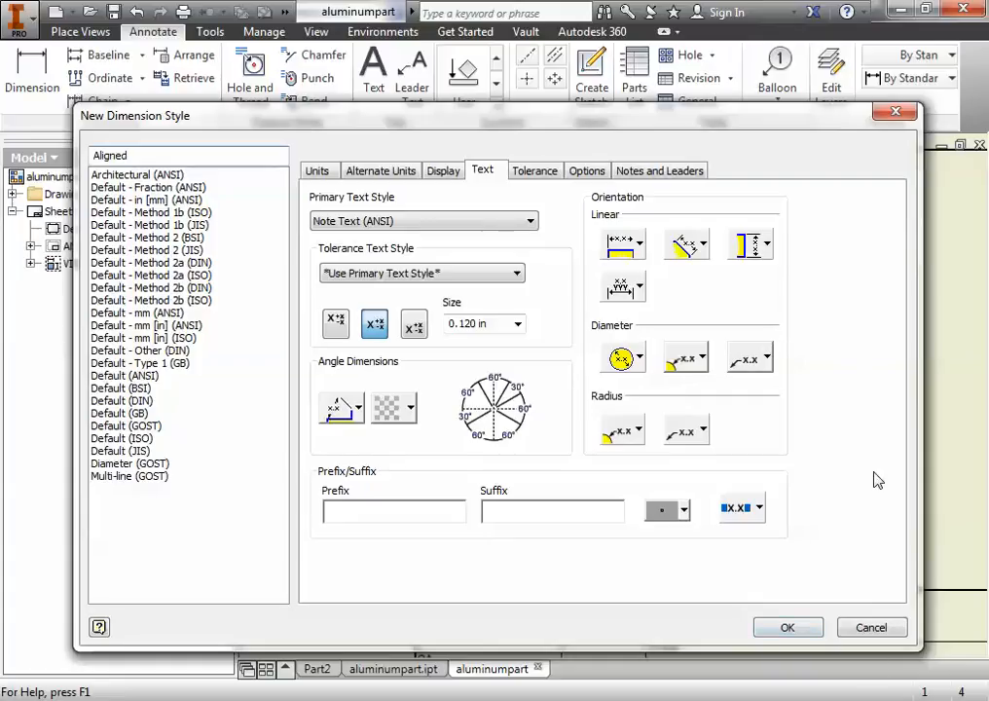
left_click(787, 628)
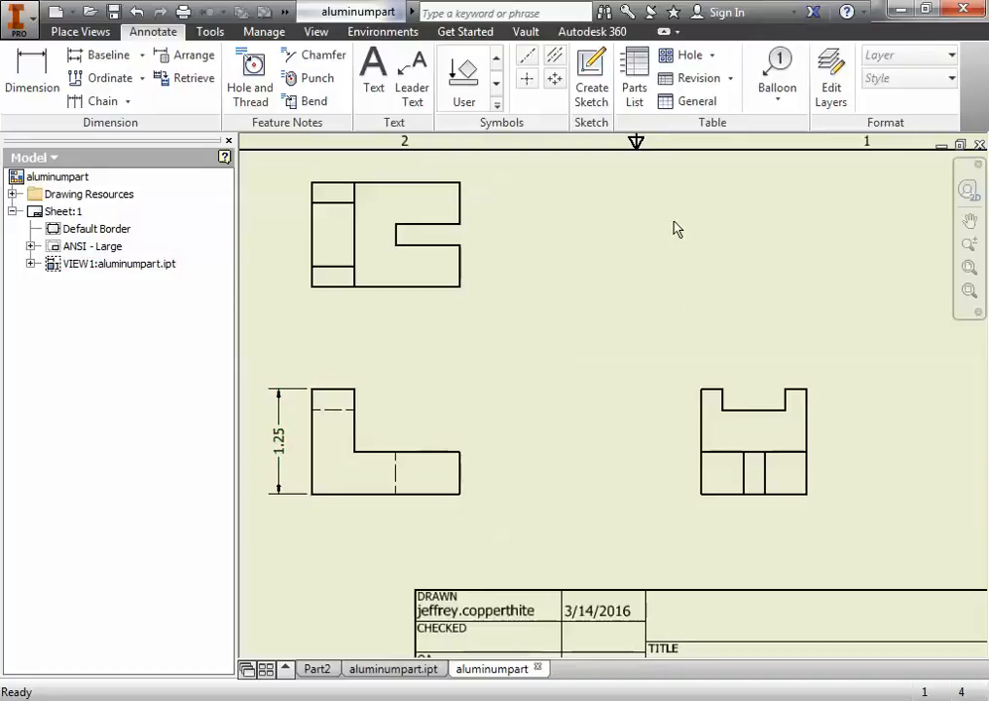
Step: Dimension the overall length below the front view's bottom edge using the Aligned style and default text
left_click(43, 90)
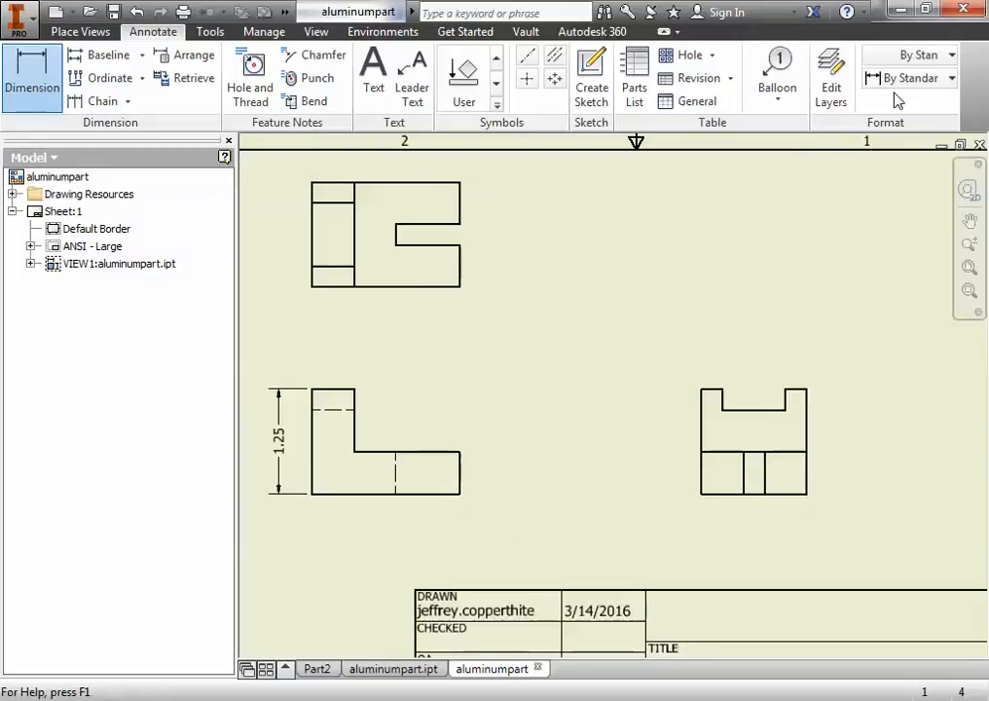
left_click(953, 81)
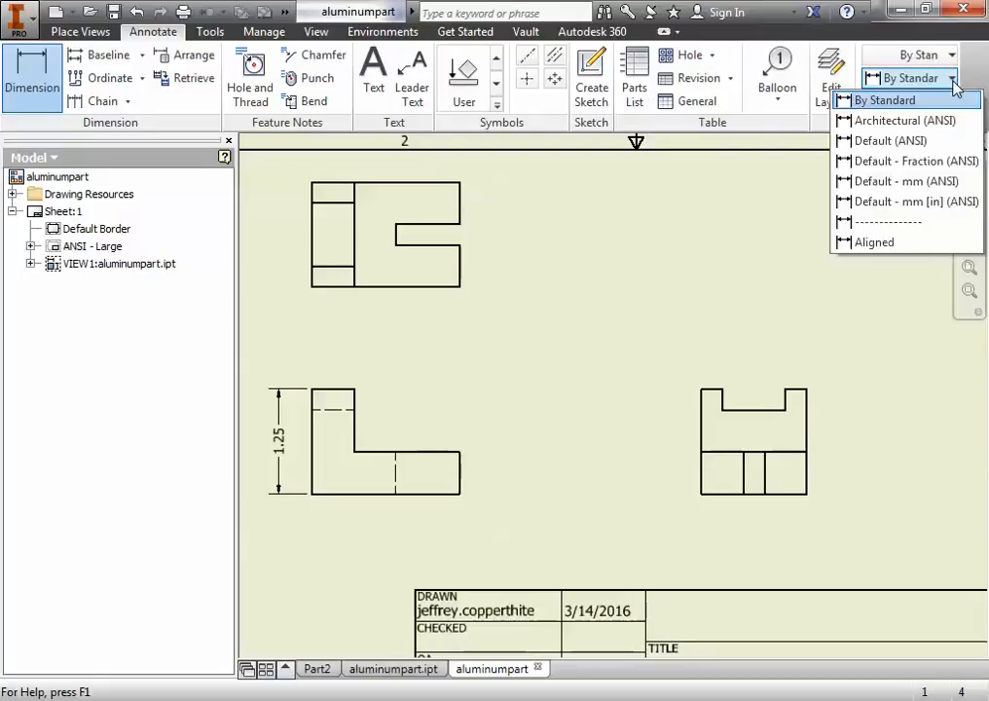
left_click(876, 246)
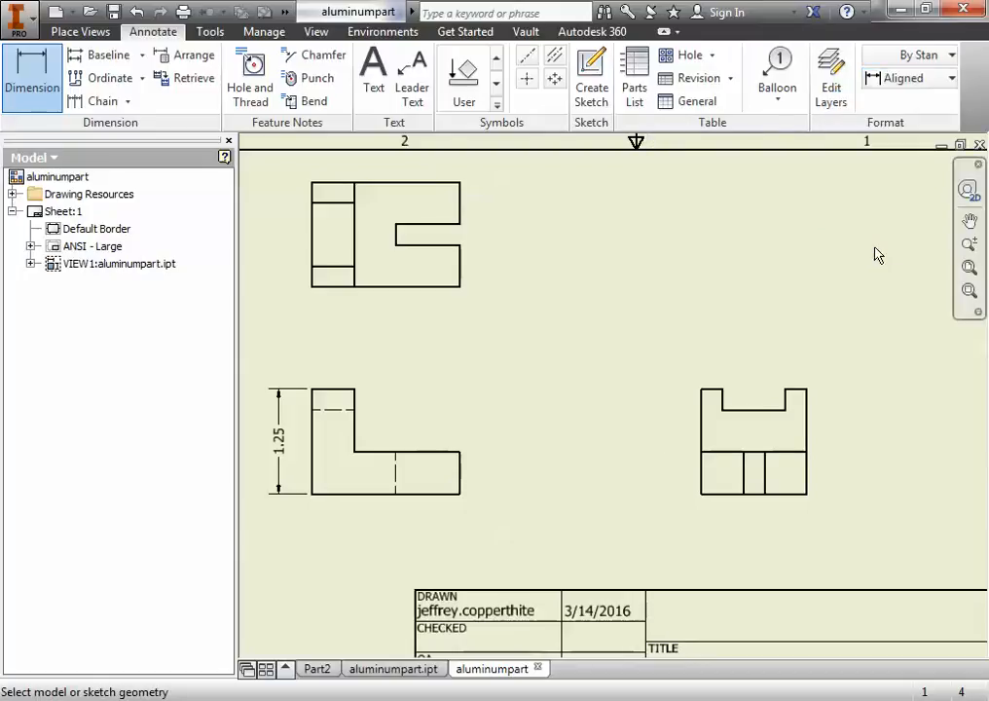
left_click(422, 498)
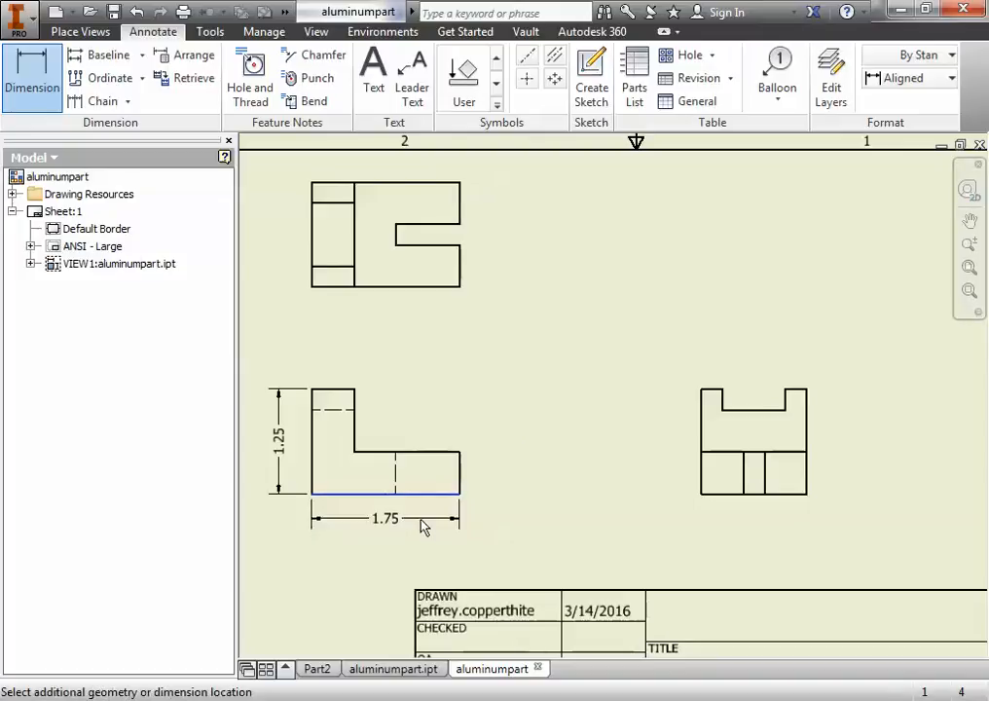
left_click(423, 525)
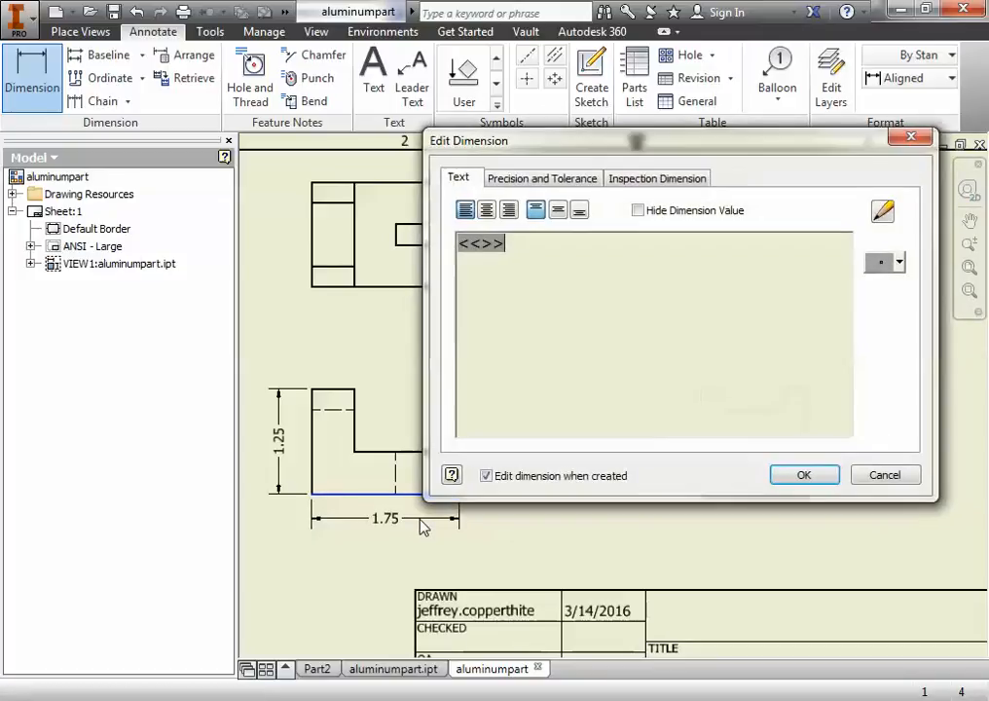
left_click(808, 474)
Step: Dimension the short vertical edge at the low end of the front view's L shape, keeping the default text
left_click(461, 477)
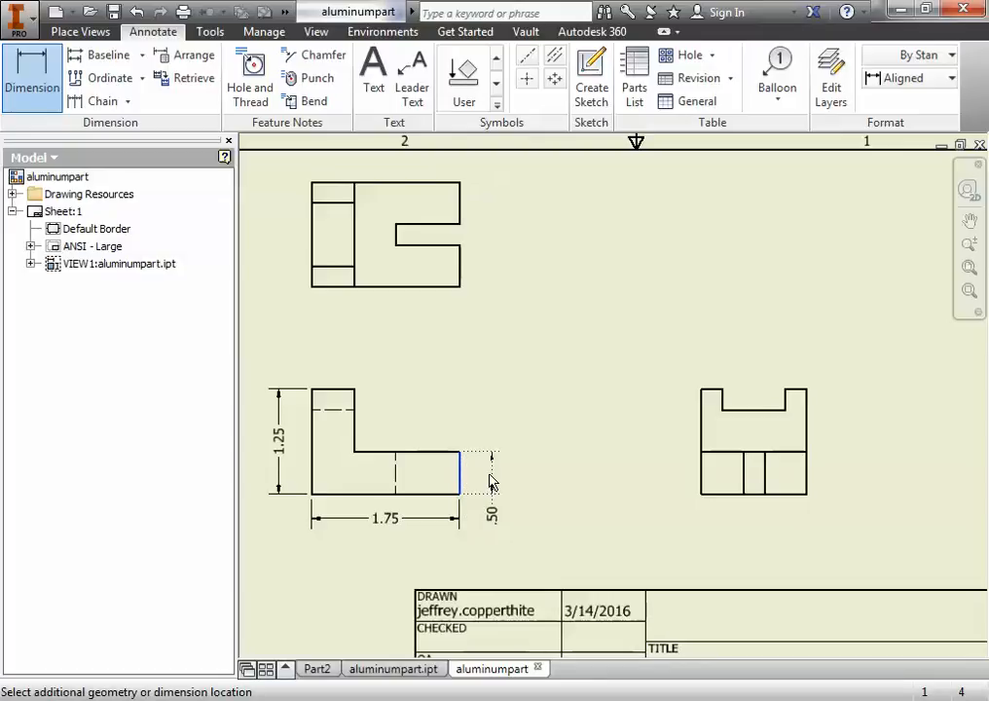
left_click(489, 483)
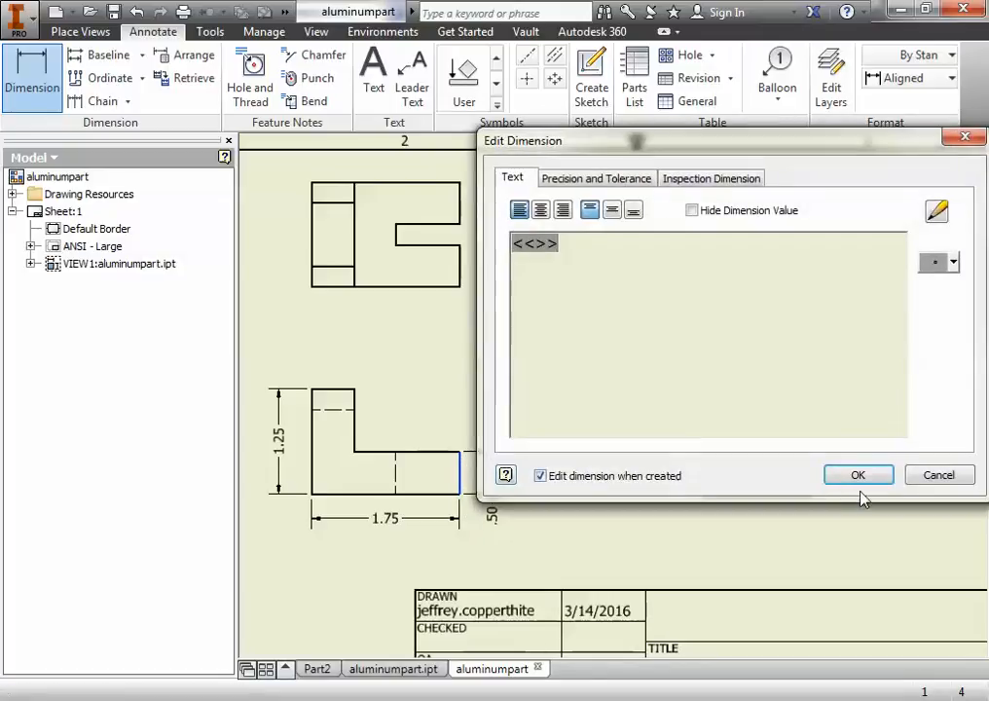
left_click(859, 474)
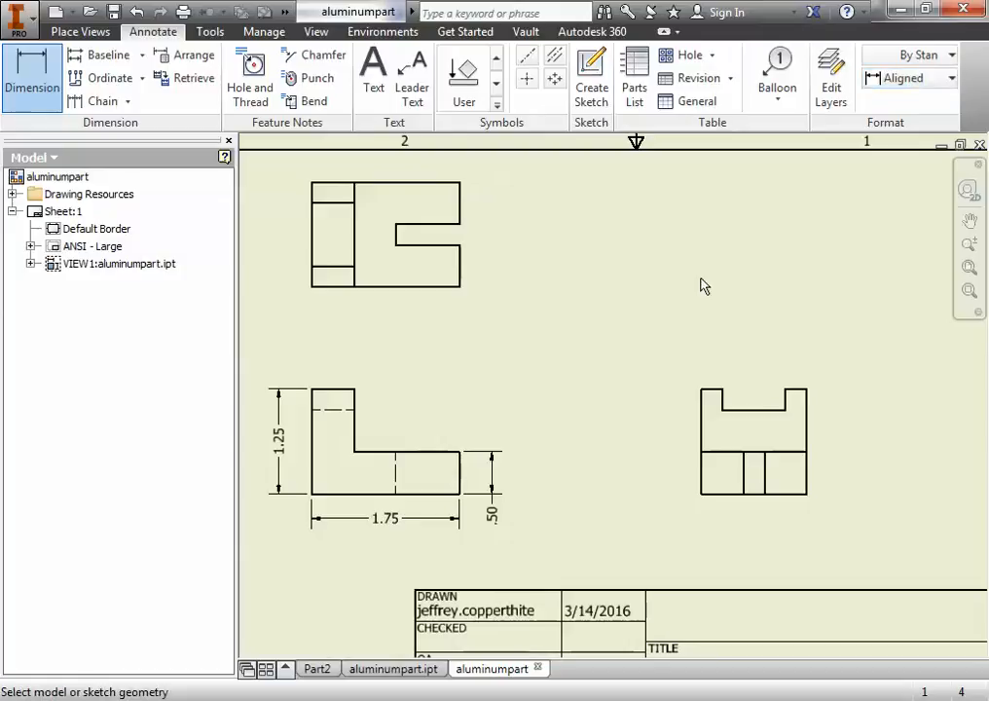
key("Escape")
left_click(39, 93)
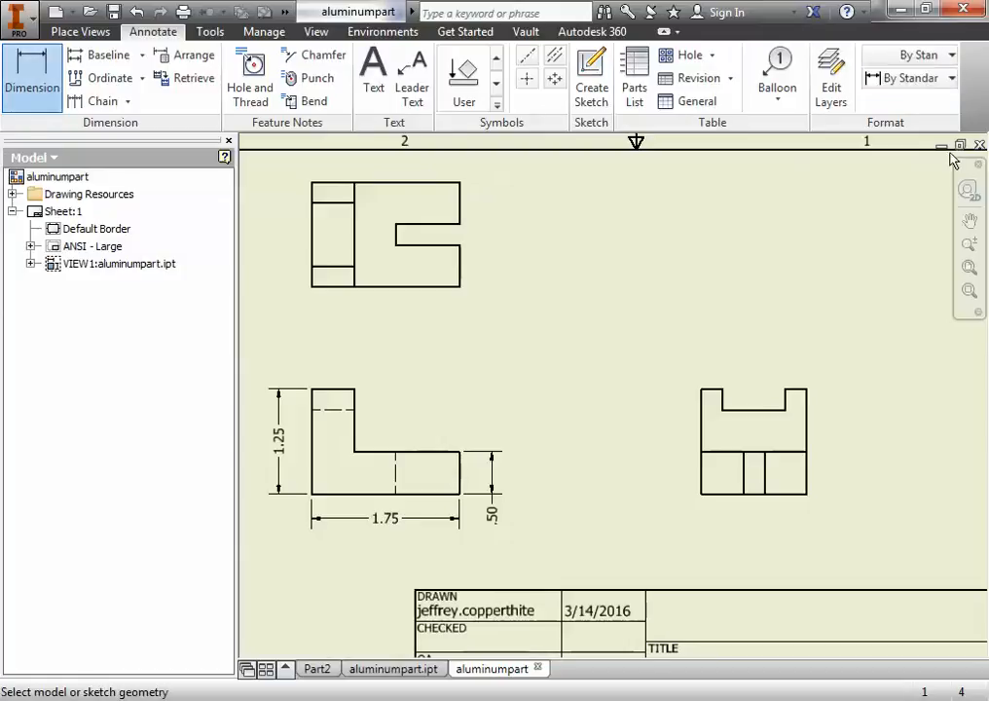
left_click(915, 78)
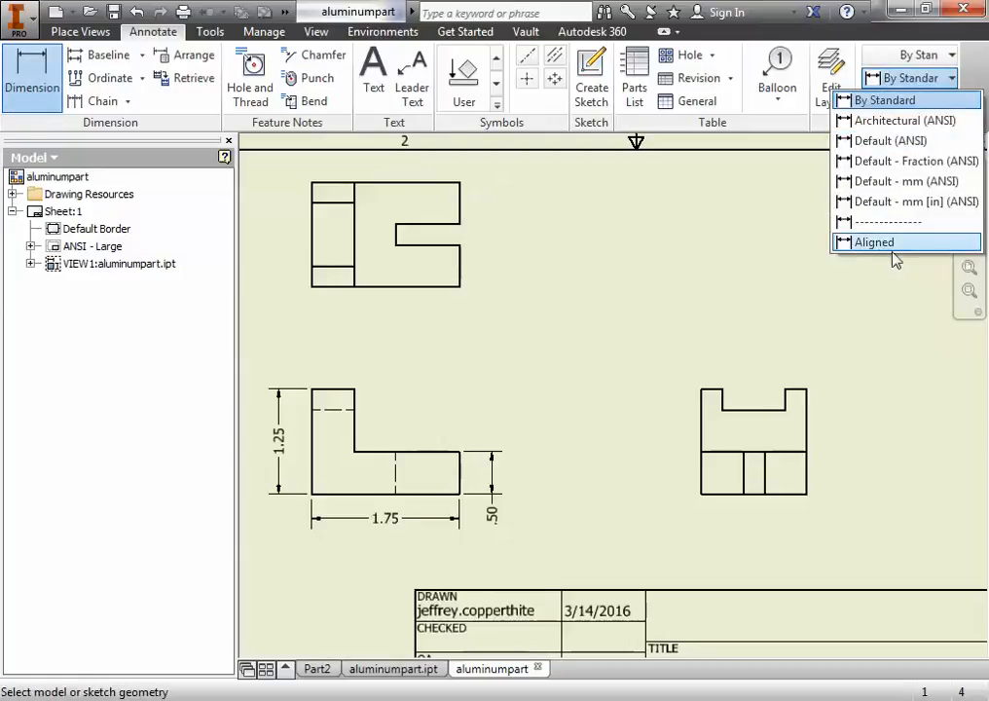
left_click(710, 257)
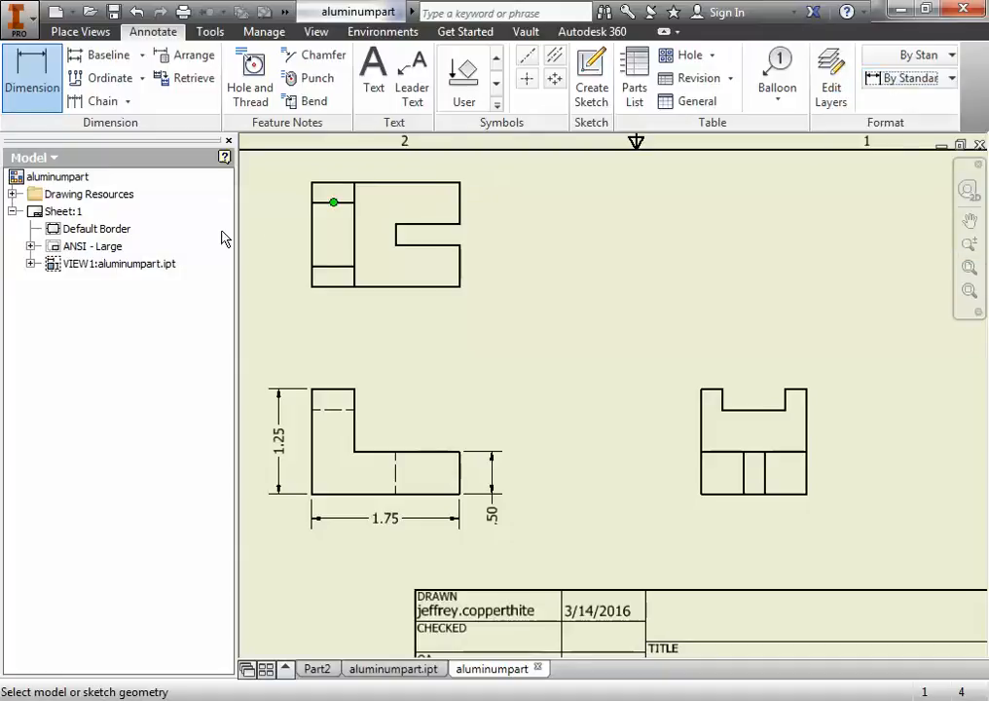
left_click(97, 102)
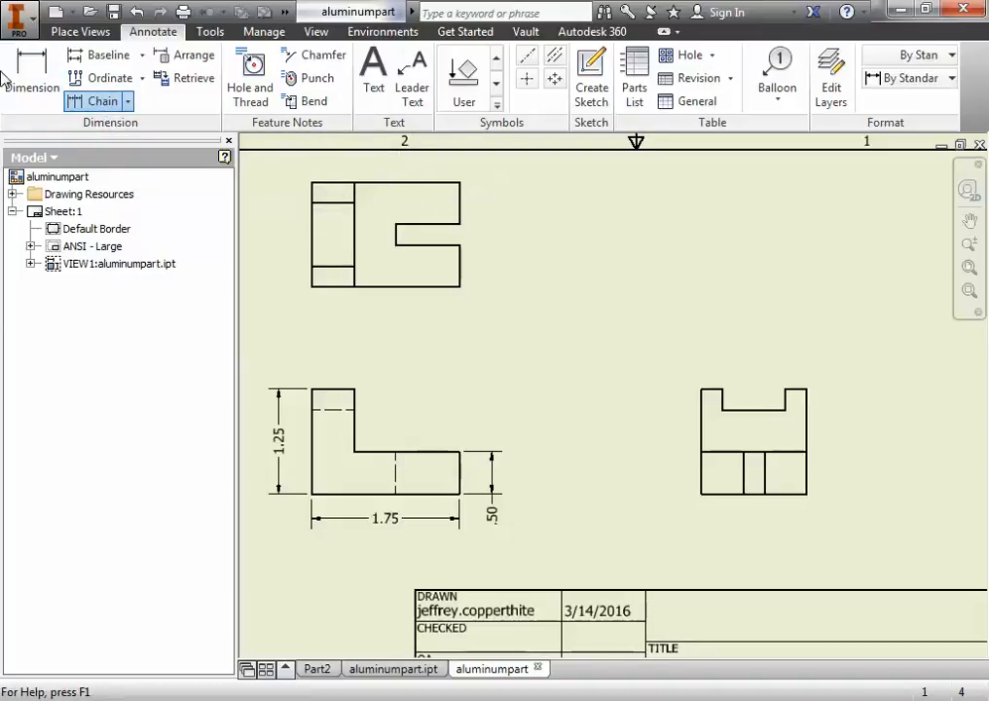
left_click(101, 103)
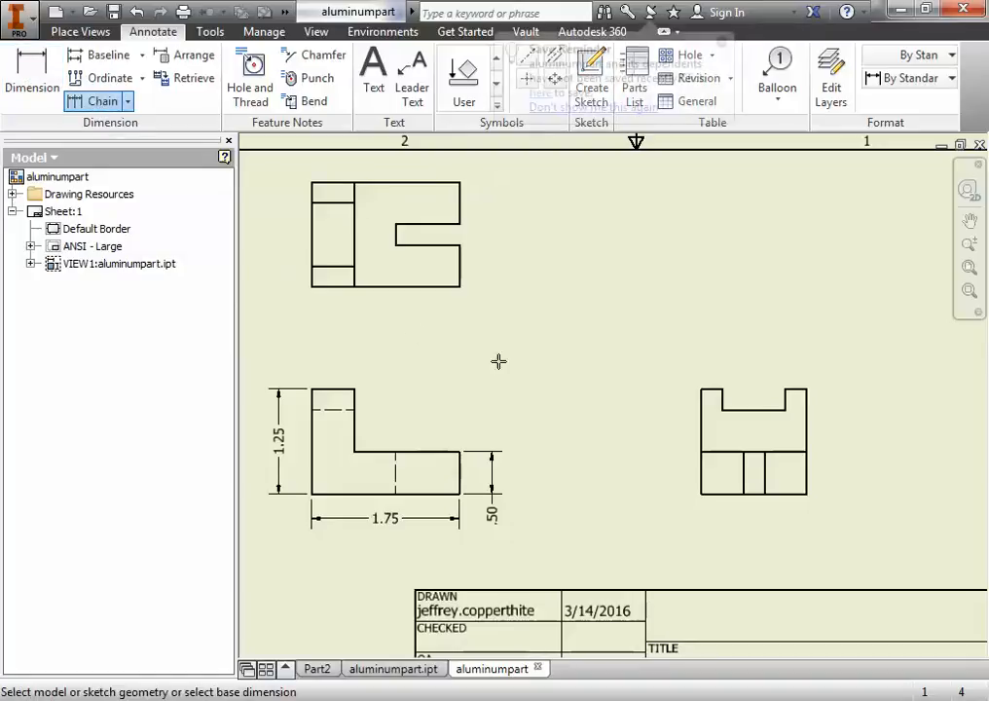
left_click(422, 287)
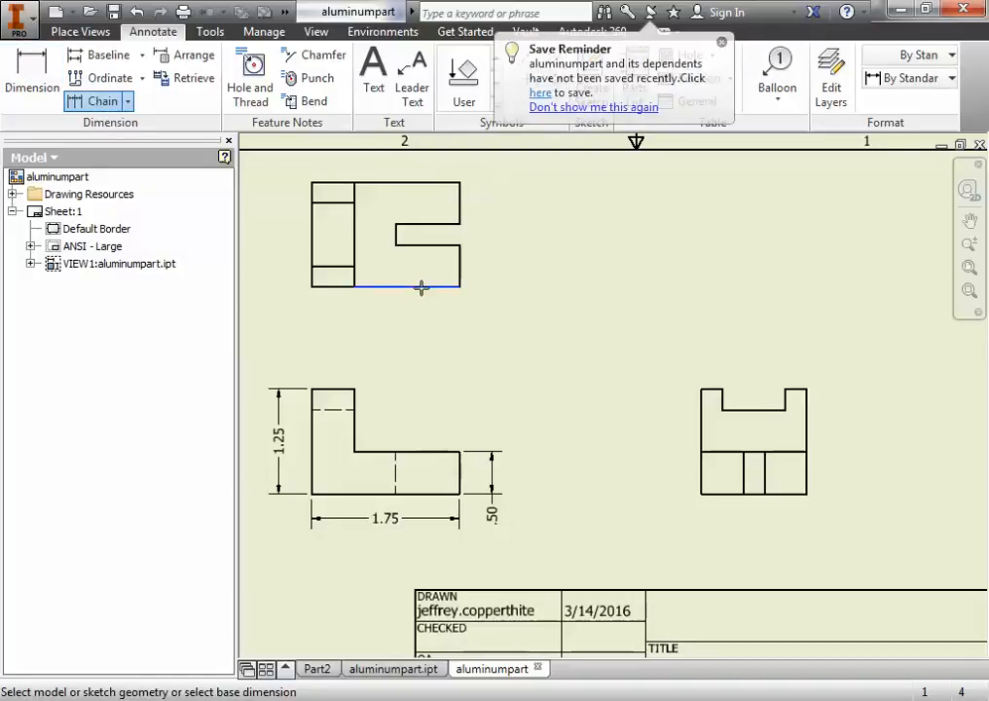
left_click(438, 225)
left_click(444, 182)
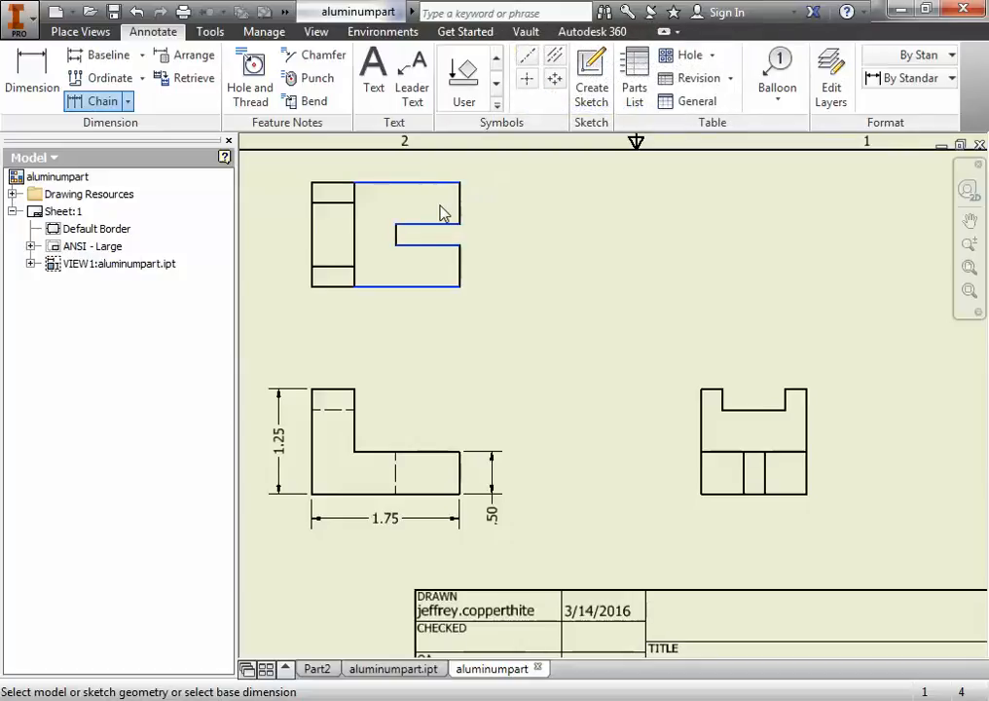
right_click(439, 208)
left_click(513, 207)
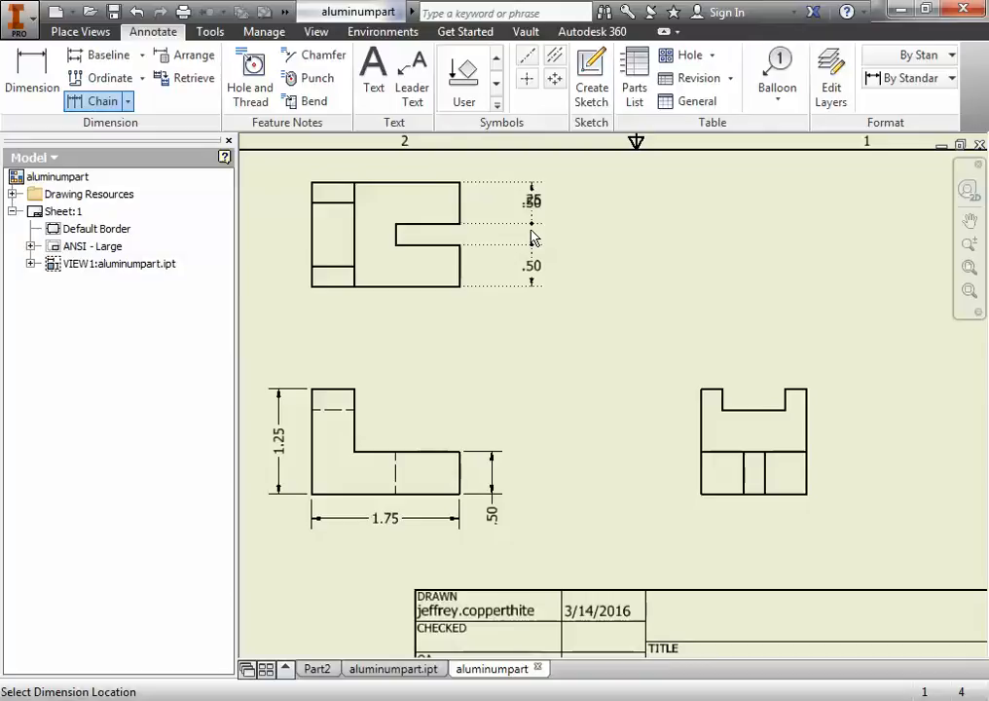
key("Escape")
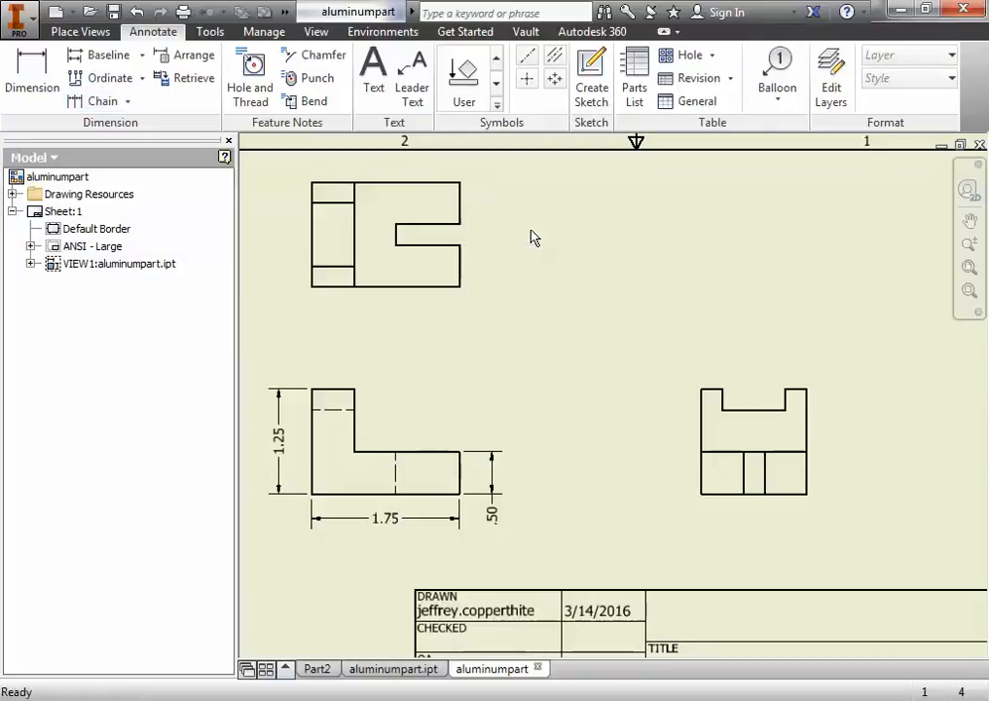
Step: Add Aligned-style chain dimensions beside the slotted end of the top view, covering its outer edges and both slot edges
left_click(98, 101)
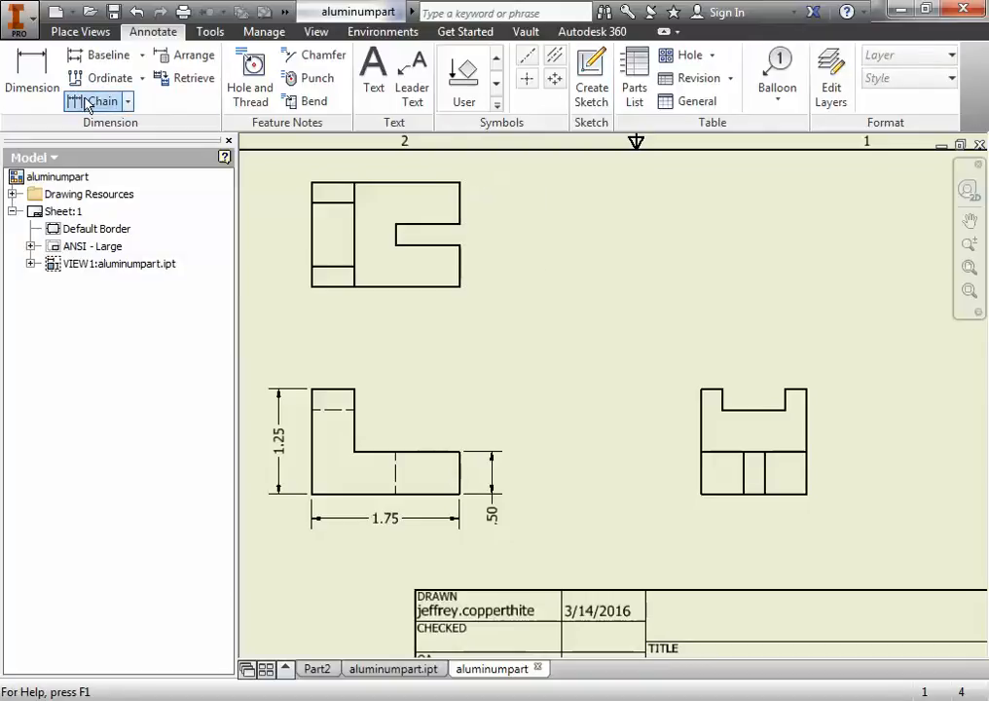
left_click(915, 78)
left_click(906, 241)
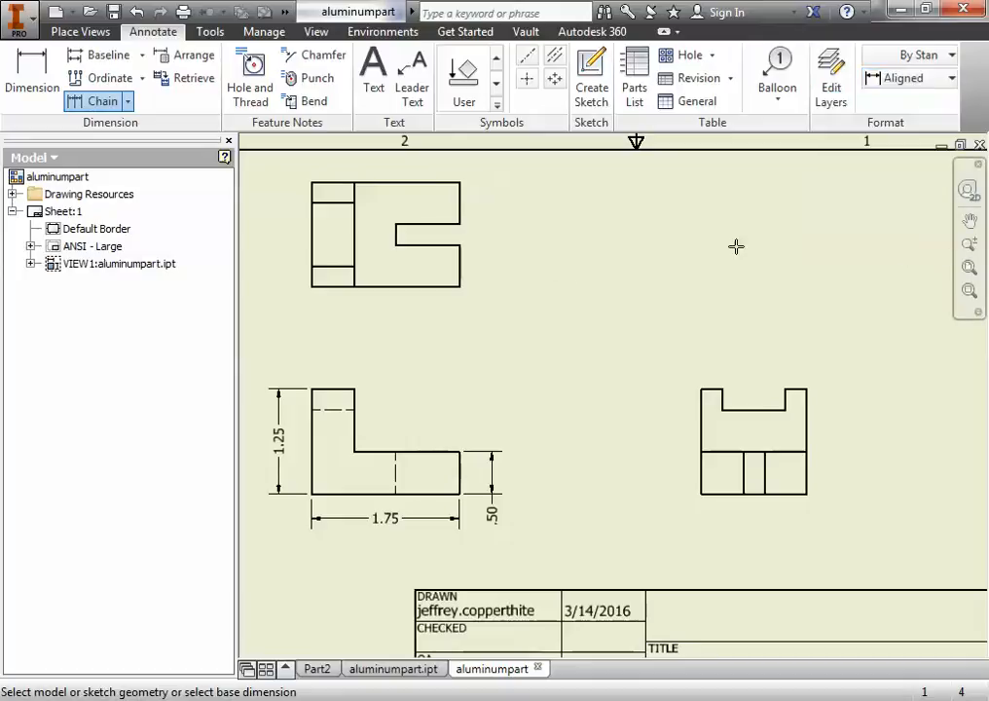
left_click(413, 224)
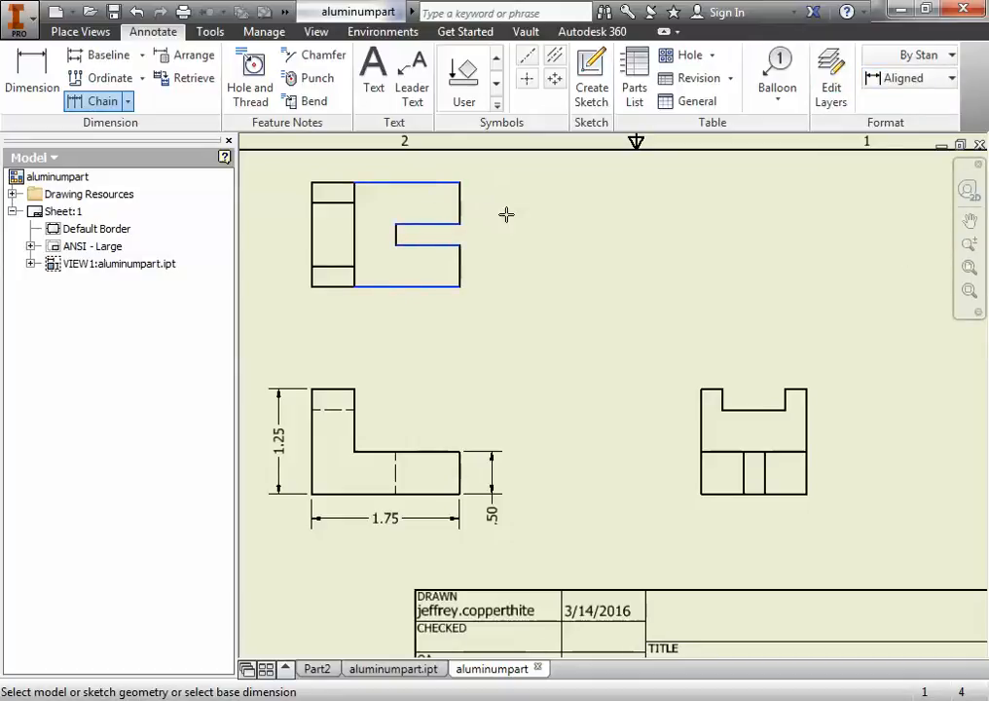
right_click(463, 251)
left_click(543, 246)
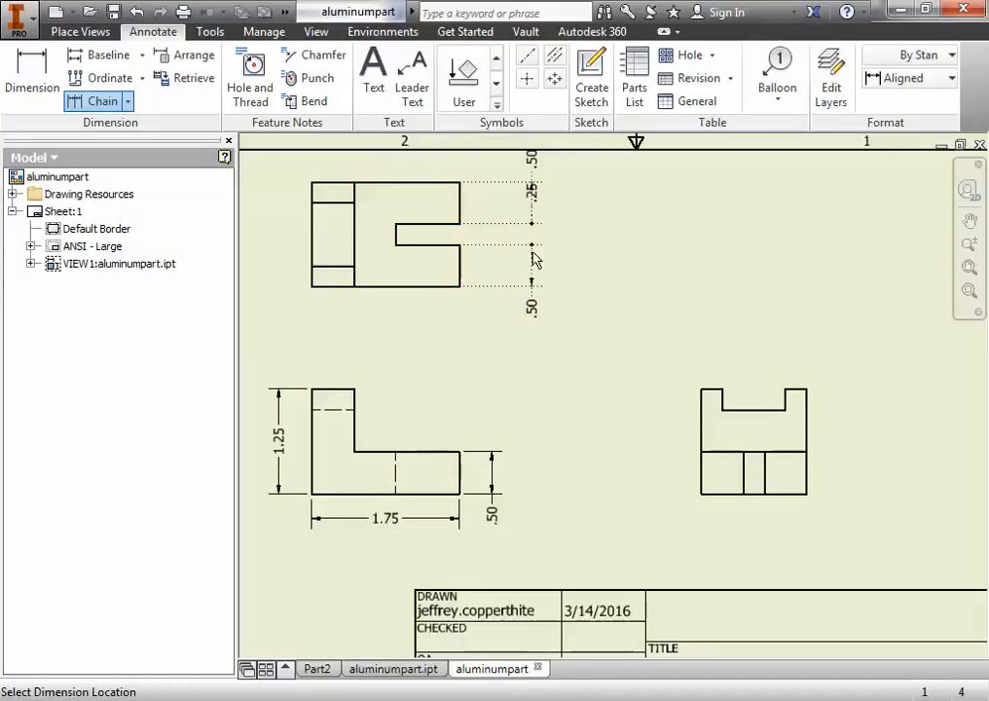
left_click(533, 259)
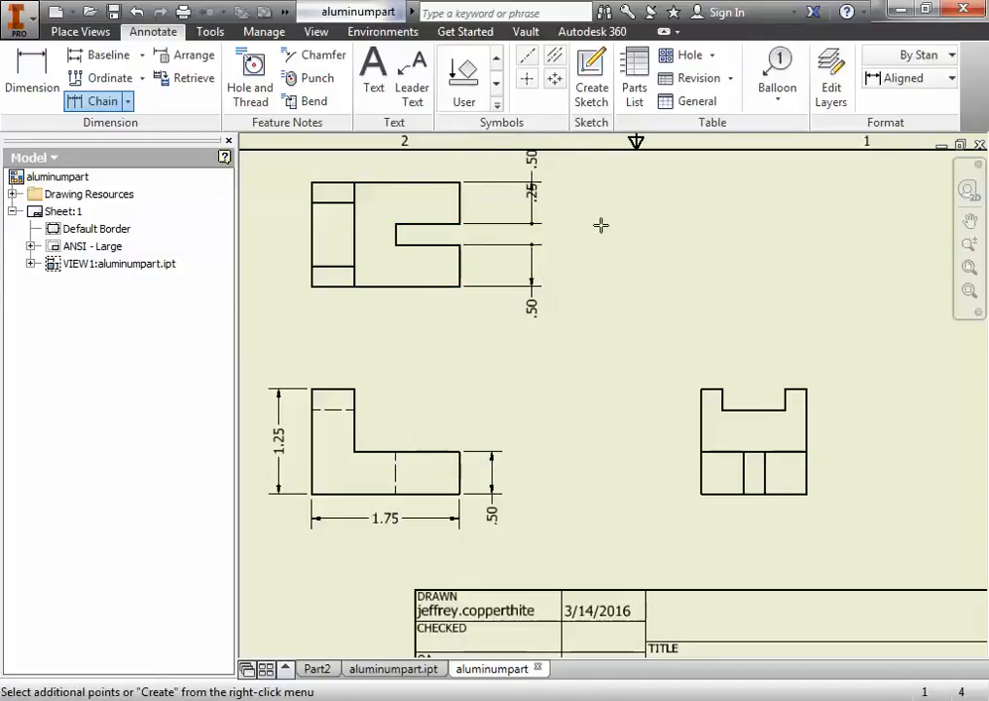
right_click(543, 234)
left_click(631, 234)
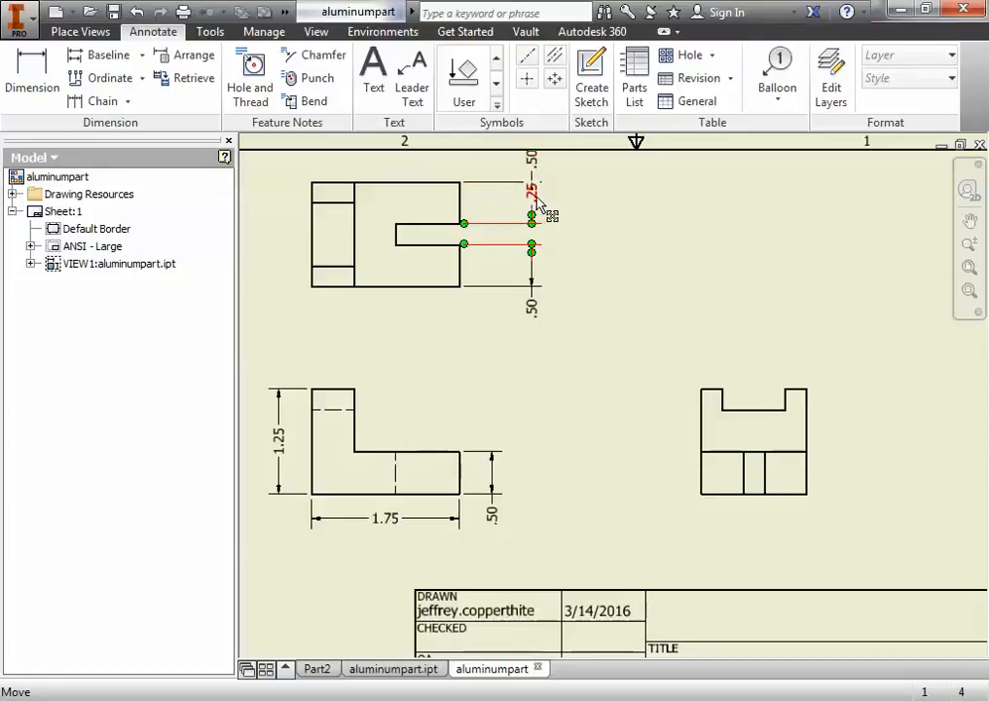
Step: Move the top view's slot-width dimension farther out from the chain so its text is clear of the neighbouring dimension
left_click_drag(551, 220, 571, 245)
left_click(615, 187)
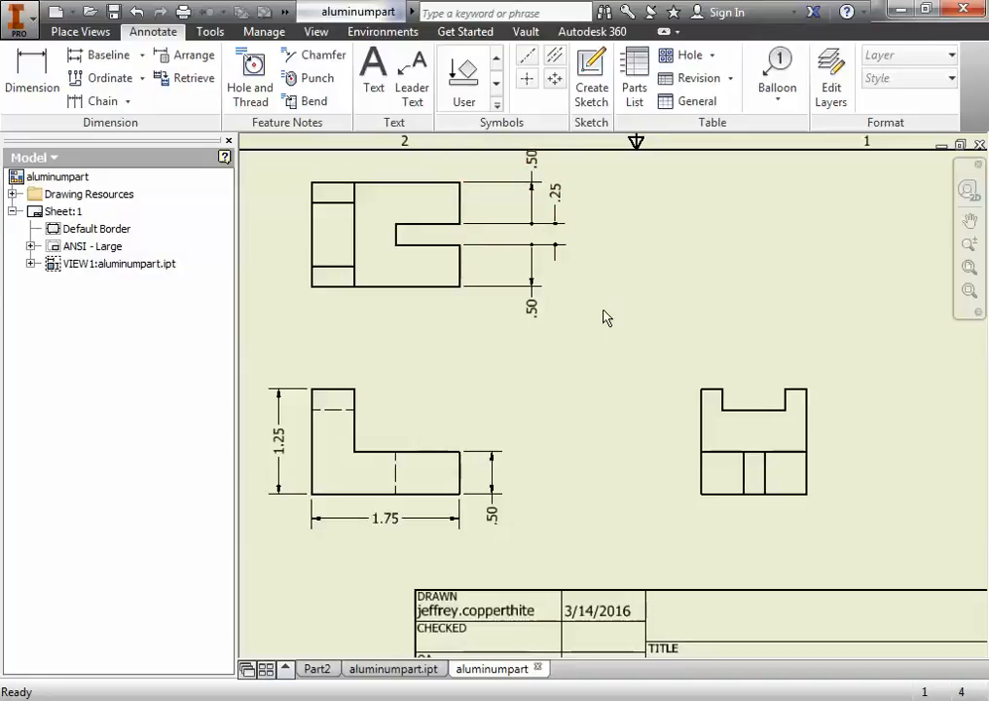
scroll(611, 315, "up", 3)
scroll(629, 357, "down", 3)
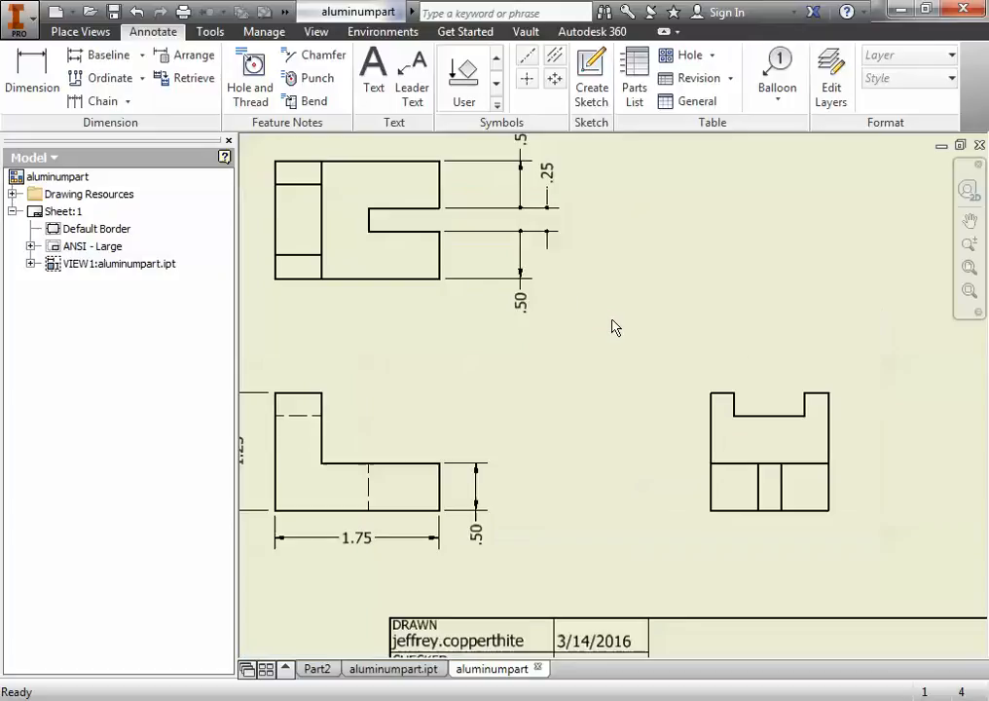
middle_click_drag(638, 360, 677, 364)
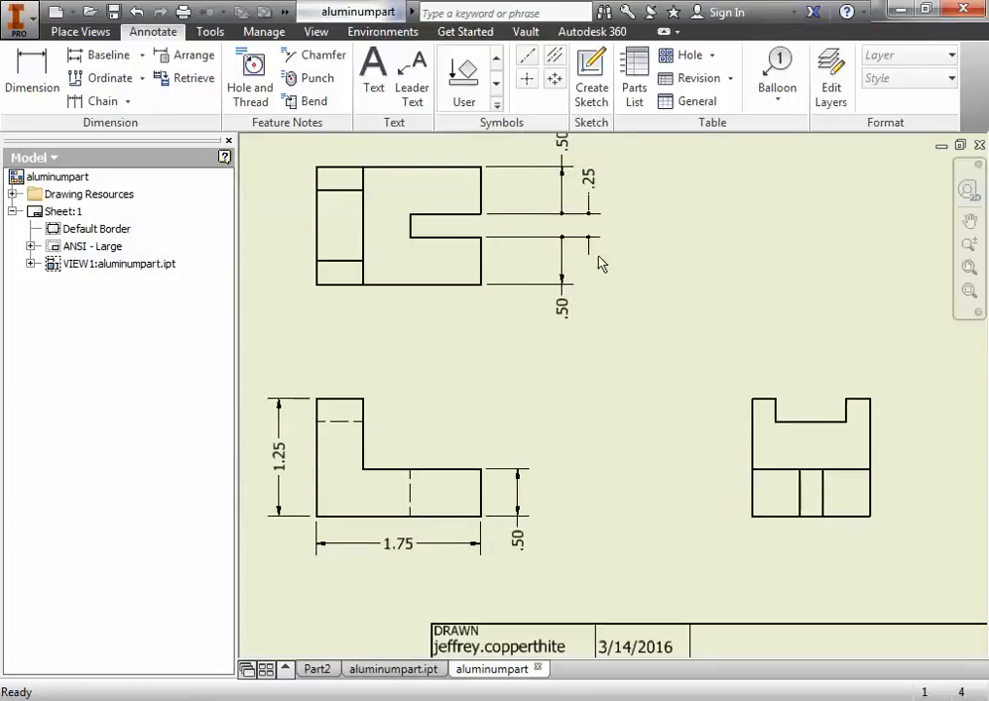